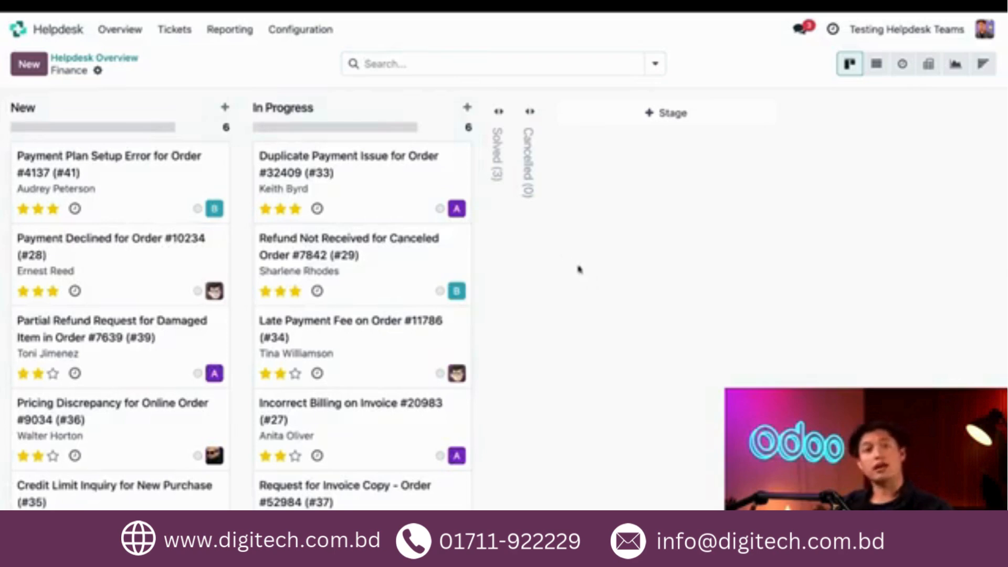
left_click_drag(403, 112, 224, 105)
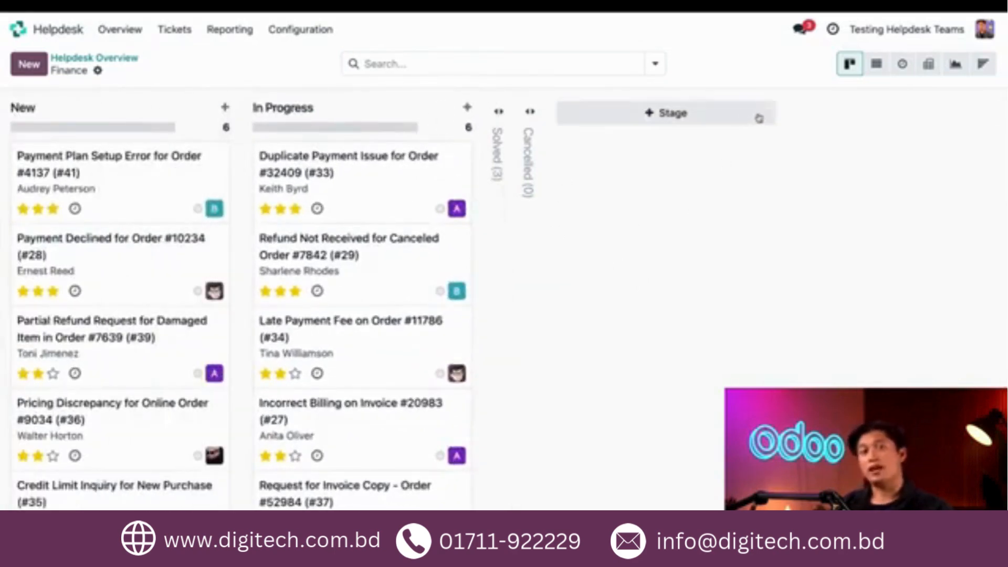
left_click(728, 119)
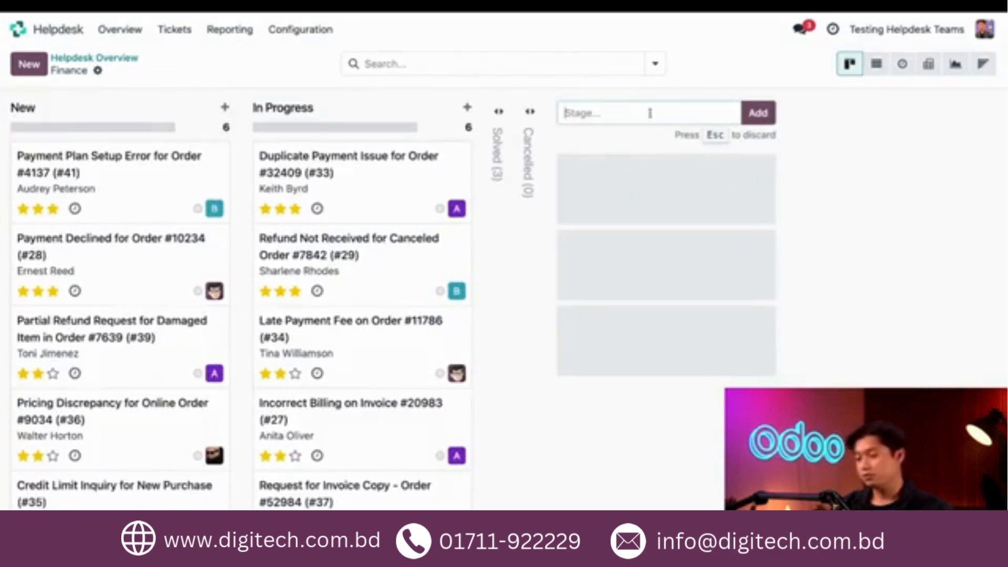
left_click(893, 264)
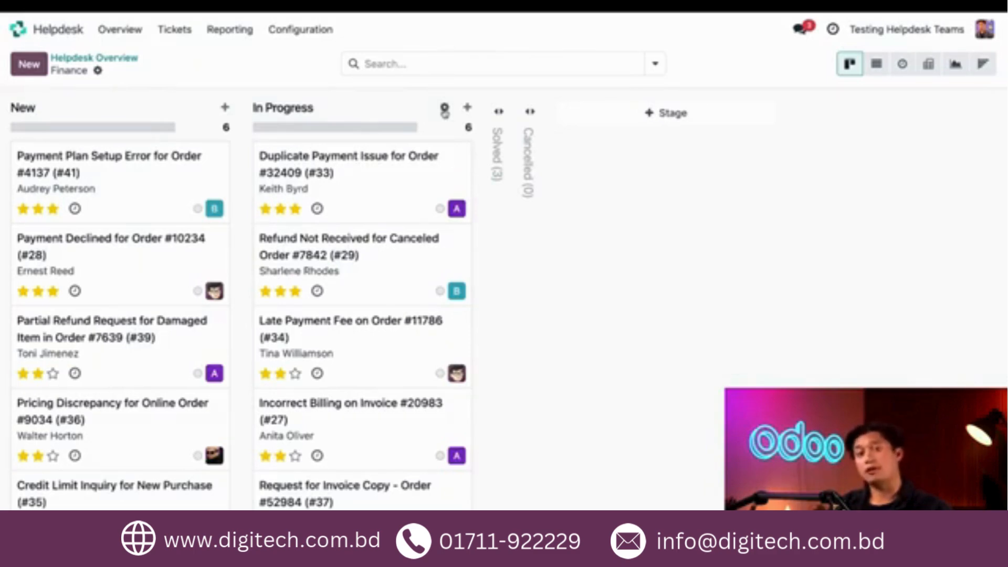
left_click(445, 110)
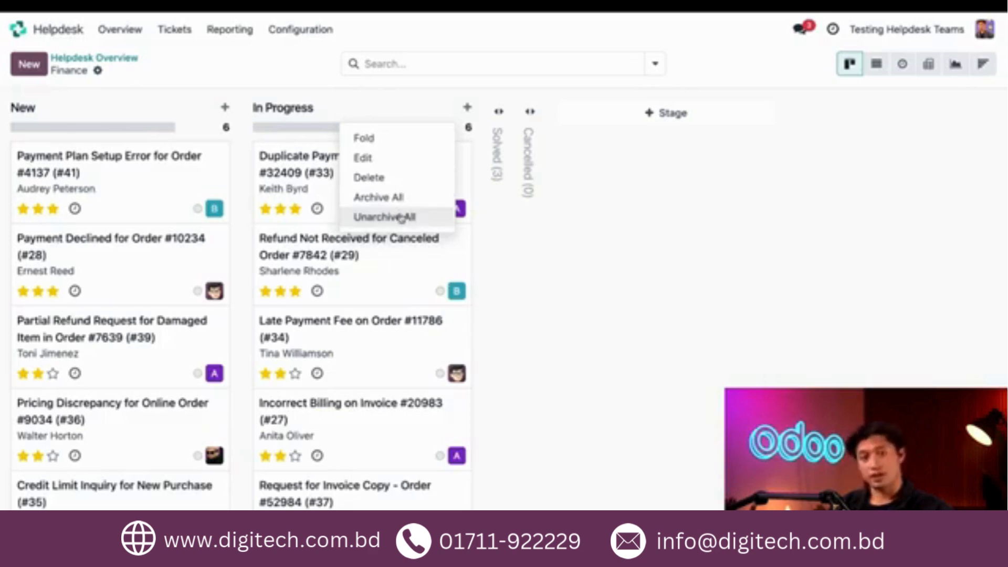
Add a stage named On Hold to the Finance pipeline and place it between In Progress and the unfolded Solved stage.
left_click(501, 283)
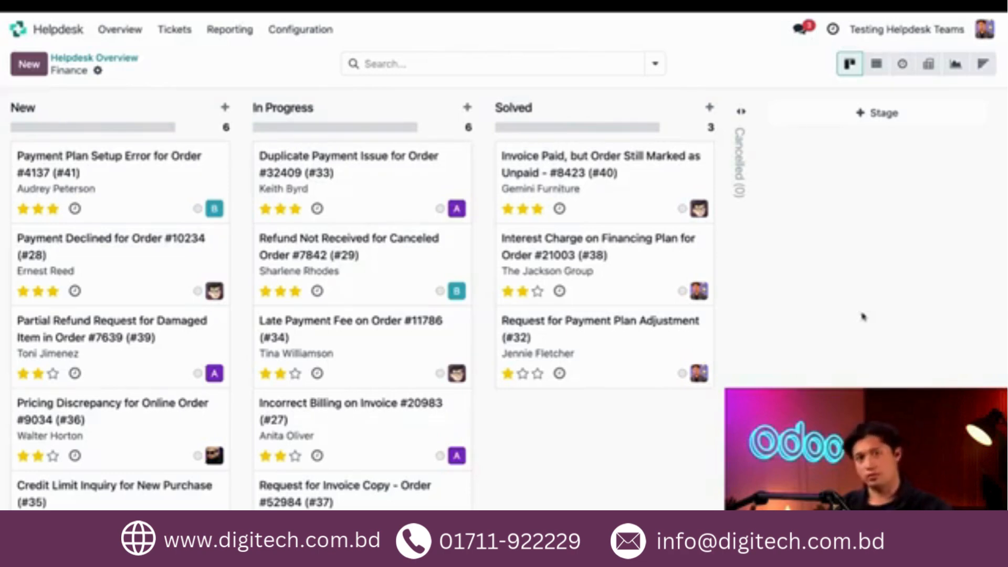
left_click(893, 120)
type("On Hold")
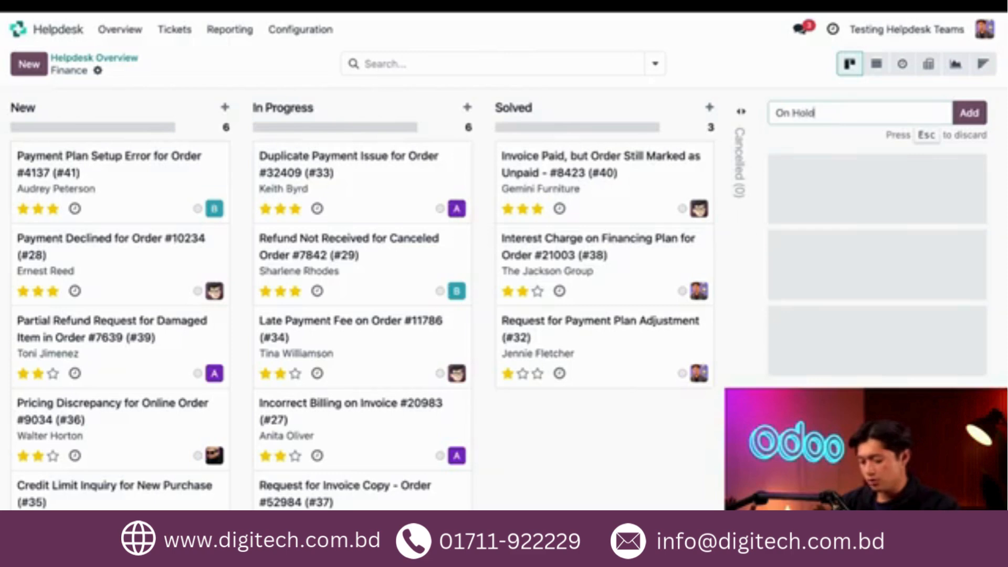
left_click(973, 112)
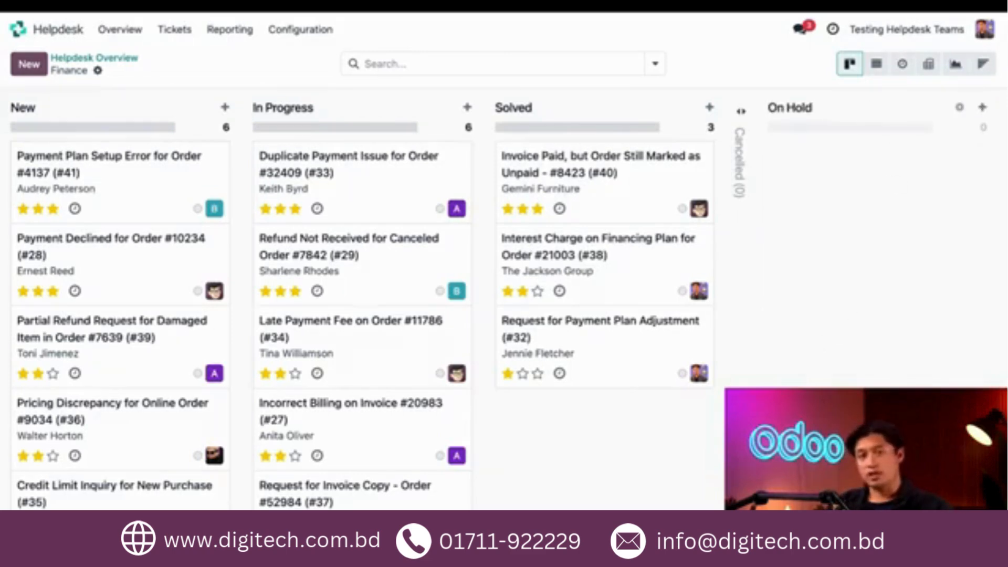
left_click_drag(790, 107, 607, 183)
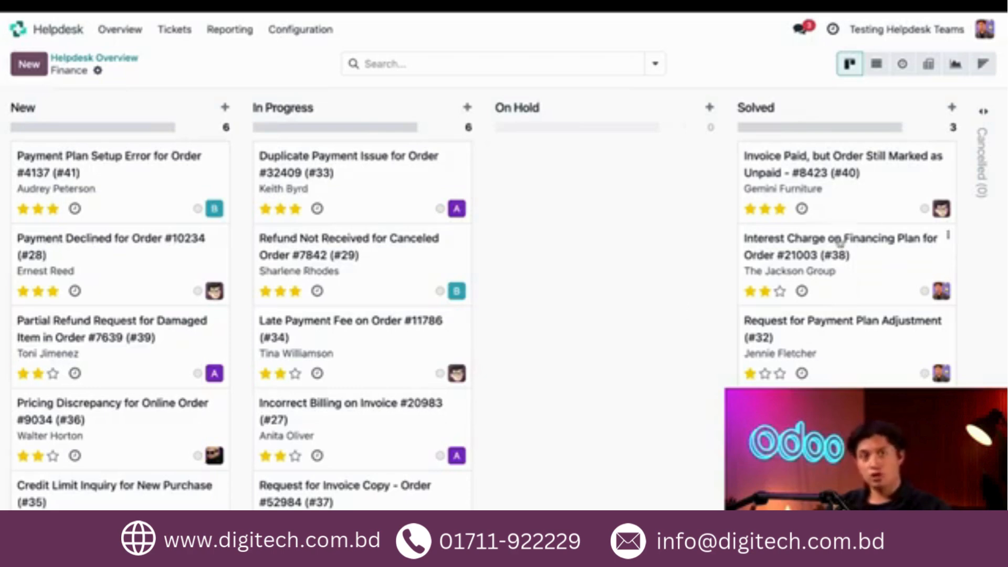
Set the On Hold stage's email template to "Helpdesk: On Hold", review the template's content and save.
mouse_move(686, 109)
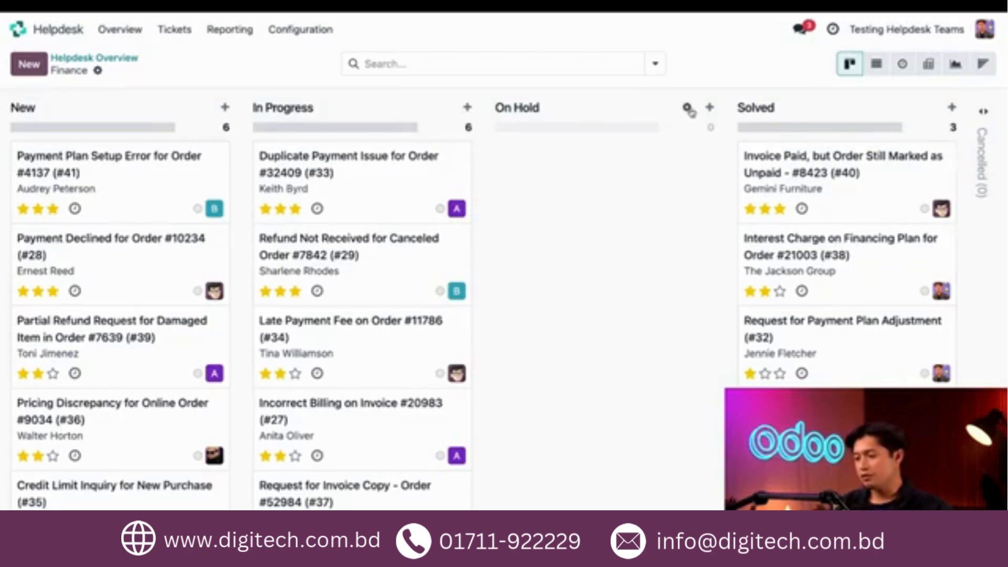
left_click(688, 110)
left_click(666, 154)
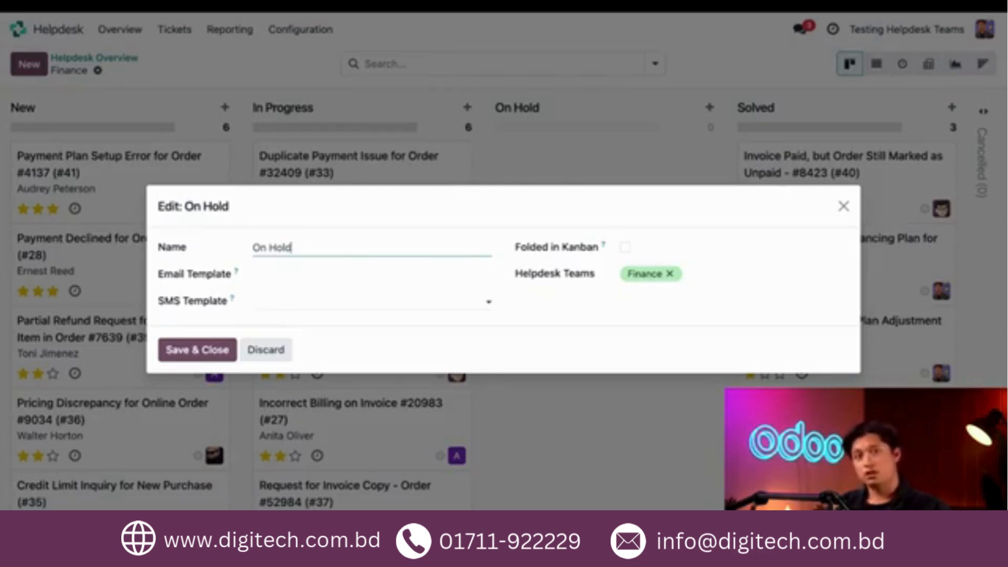
left_click(373, 274)
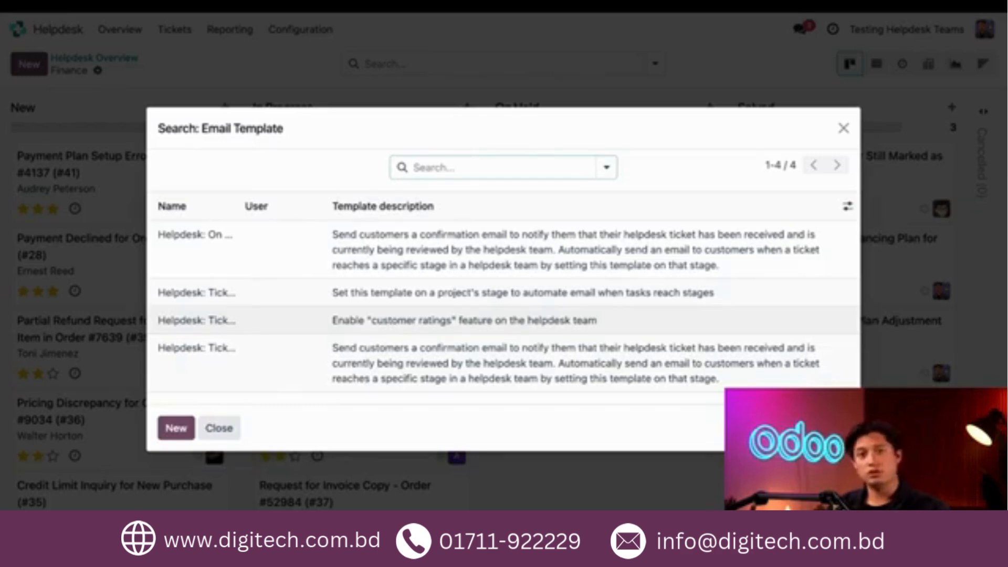
left_click(339, 239)
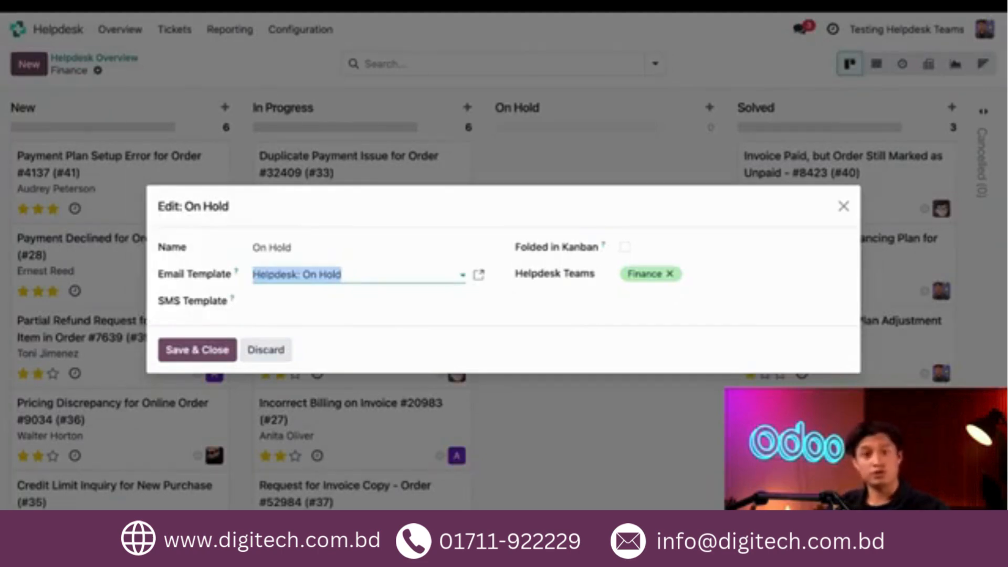
left_click(478, 275)
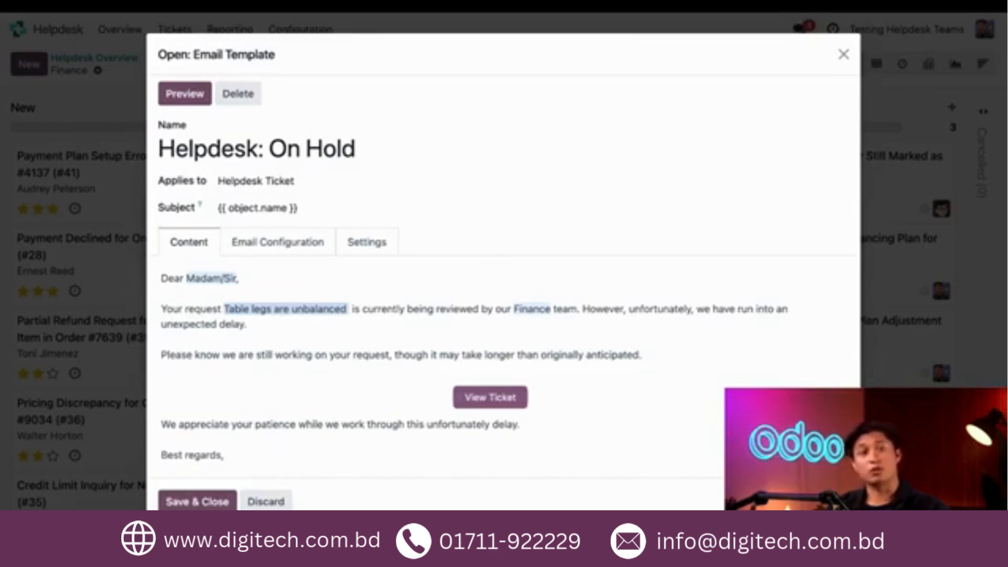
left_click(194, 502)
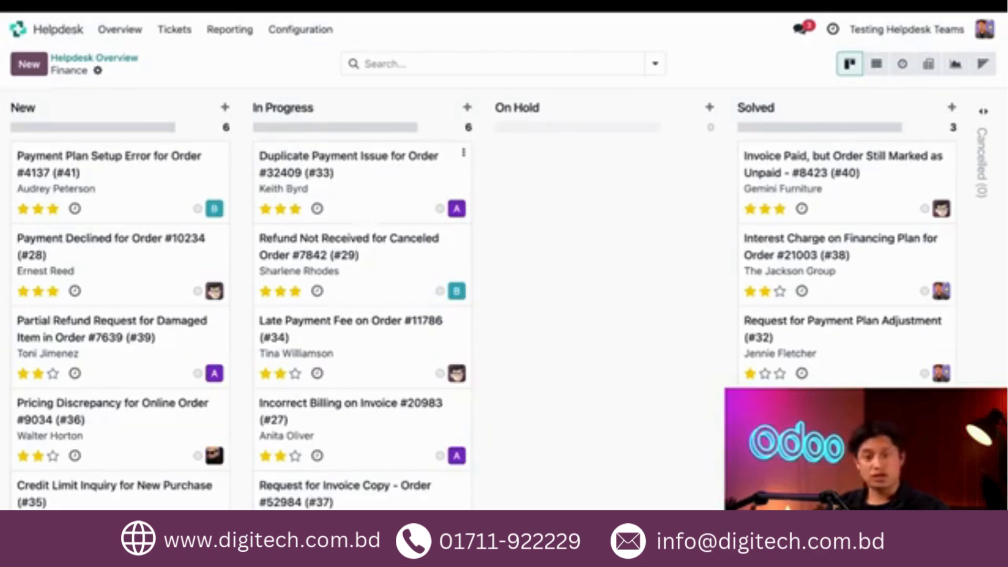
Move the Incorrect Billing ticket (#27) from the In Progress stage to On Hold.
scroll(353, 263, "down", 3)
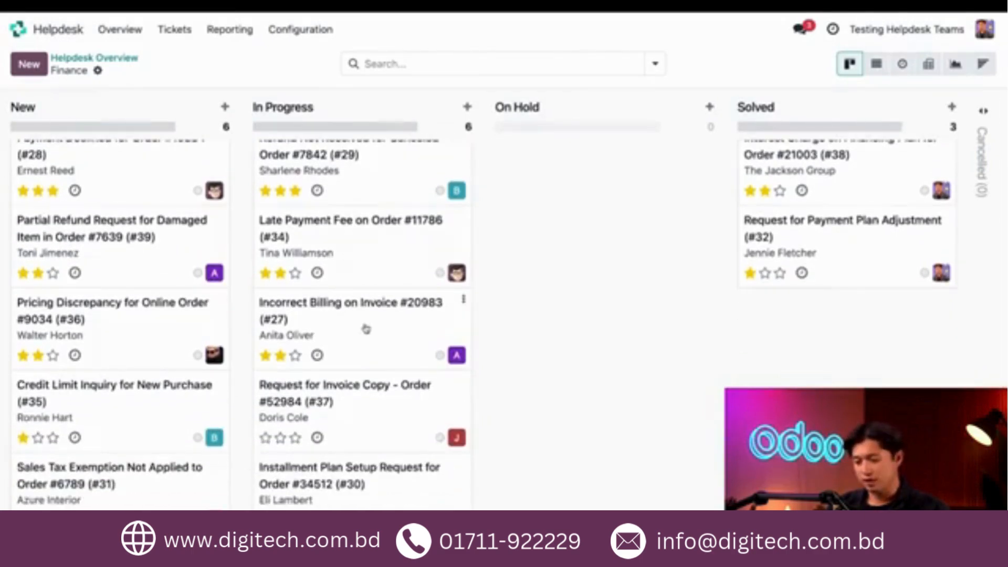
left_click_drag(364, 324, 580, 295)
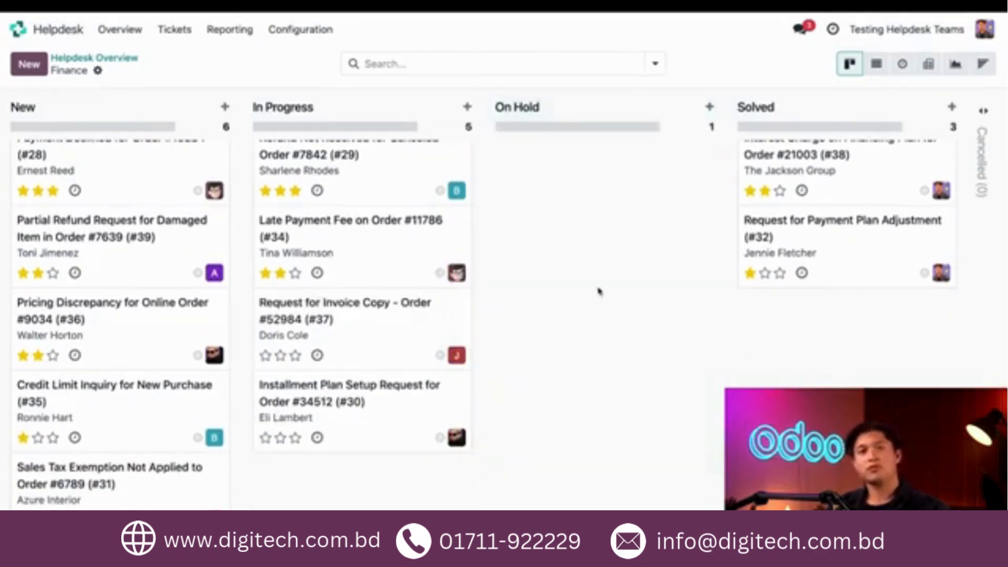
Open the Incorrect Billing ticket in On Hold, check its message log for the automated email, and return to the Finance pipeline.
scroll(597, 296, "up", 2)
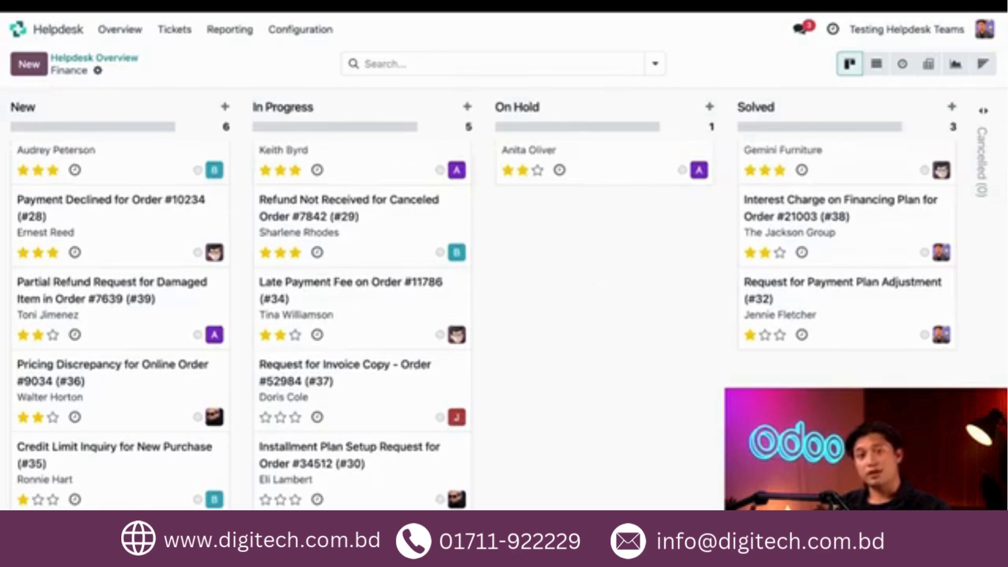
scroll(610, 277, "up", 1)
left_click(617, 199)
scroll(667, 268, "down", 6)
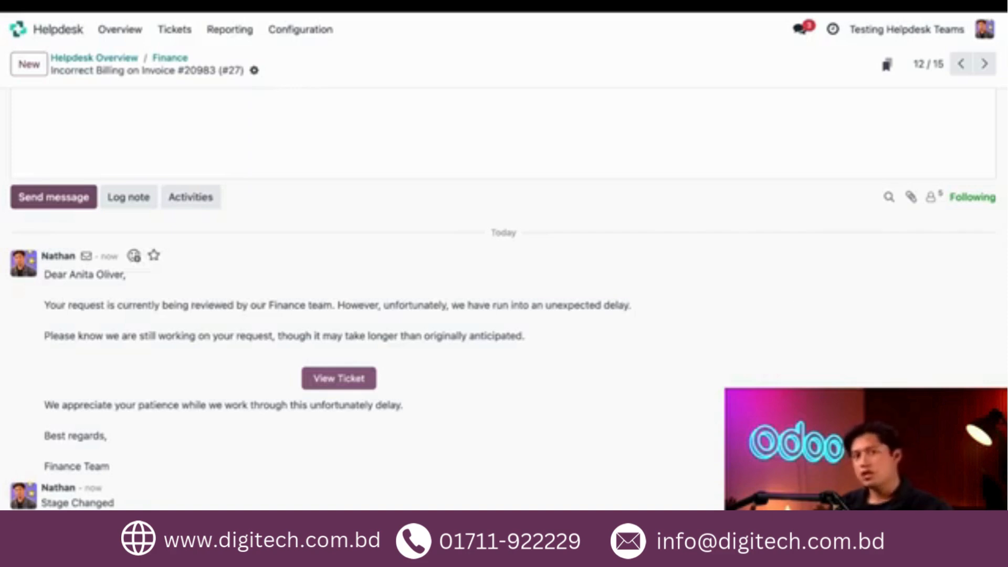
scroll(509, 332, "down", 1)
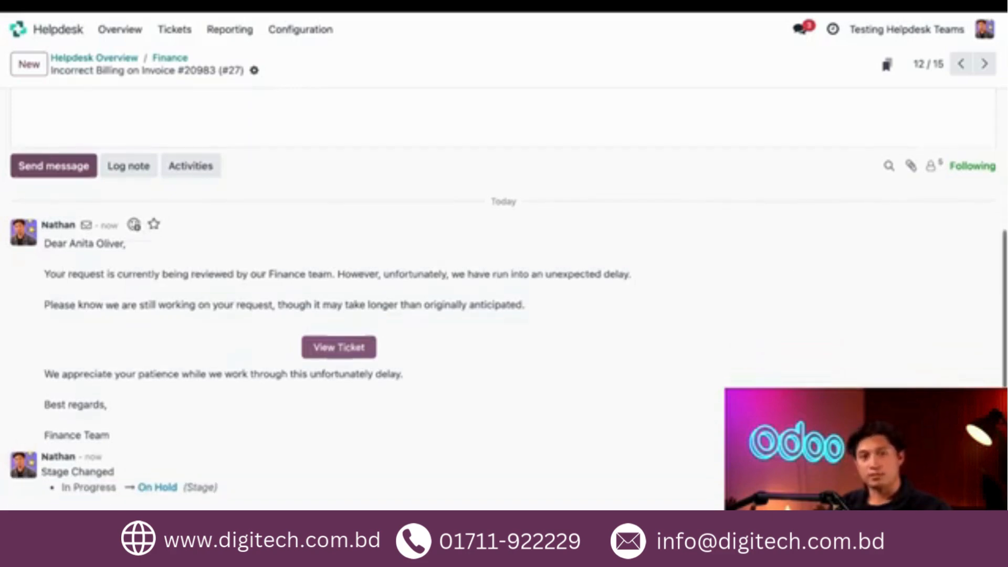
scroll(505, 299, "up", 10)
left_click(173, 57)
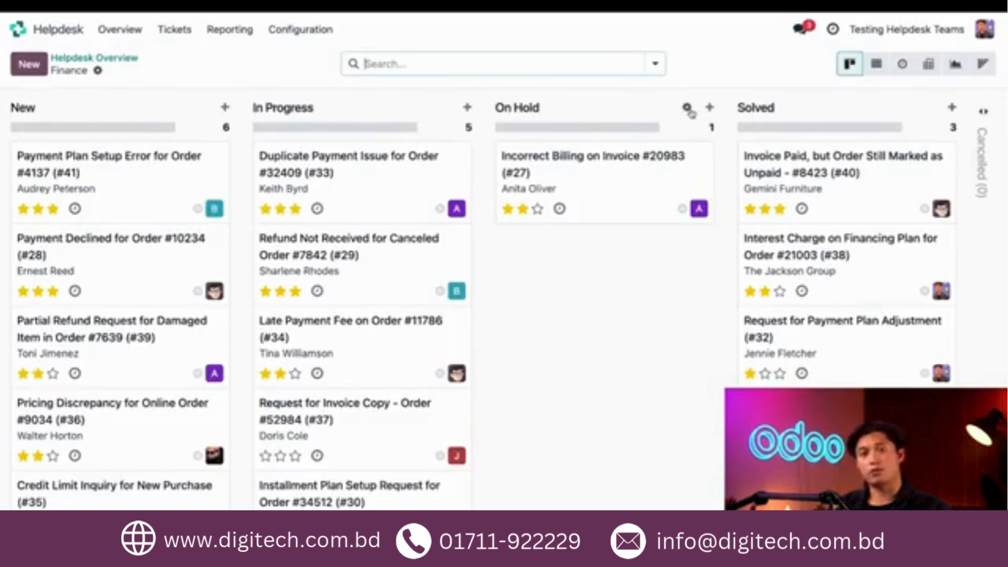
Set the On Hold stage's SMS template to "On Hold", review the message content and save the stage.
left_click(688, 109)
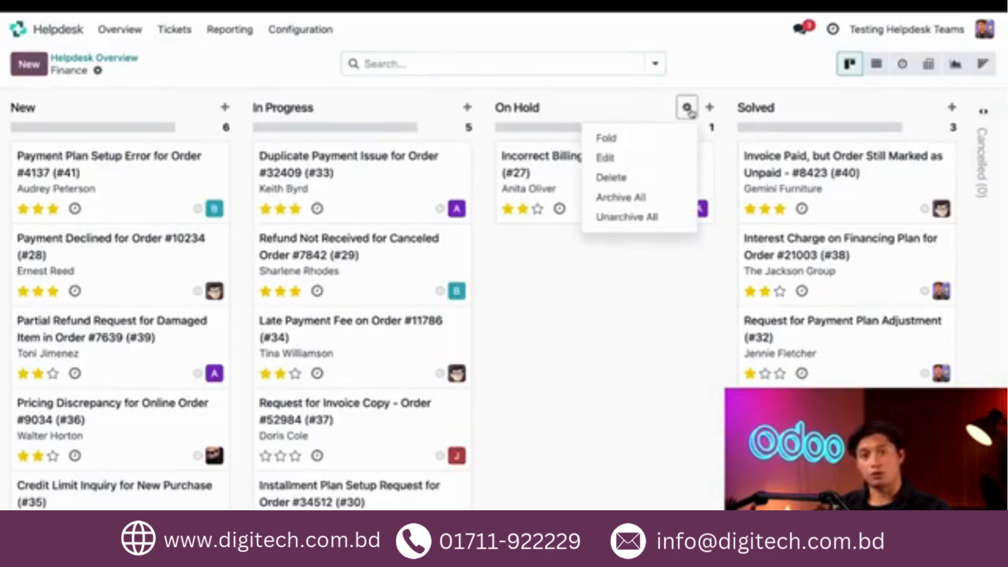
left_click(653, 158)
left_click(347, 304)
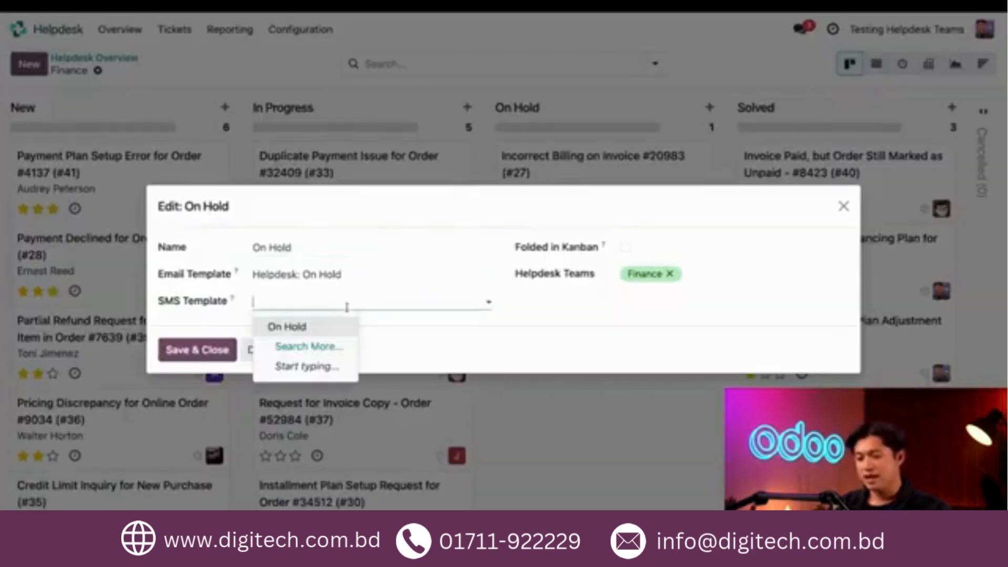
left_click(330, 328)
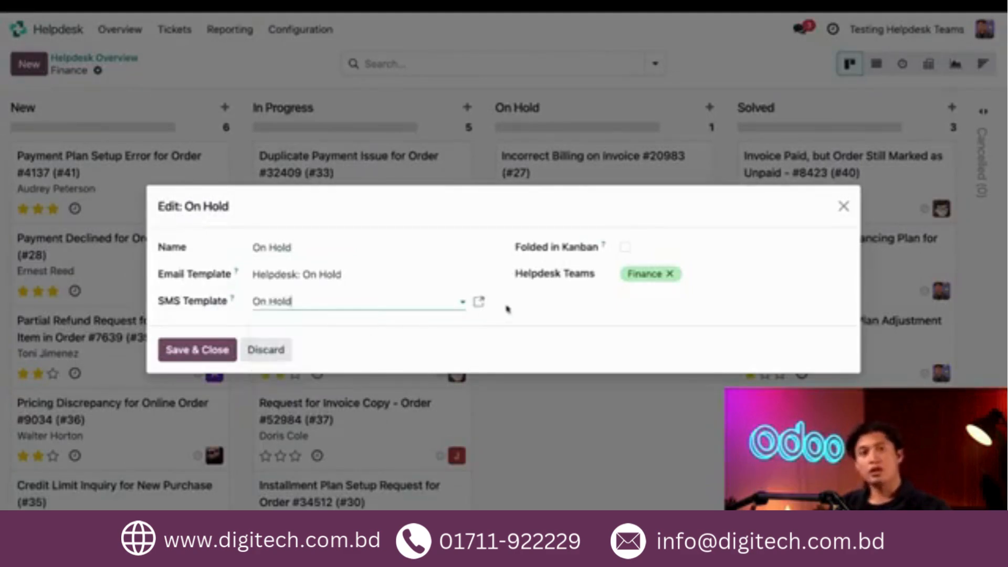
left_click(479, 302)
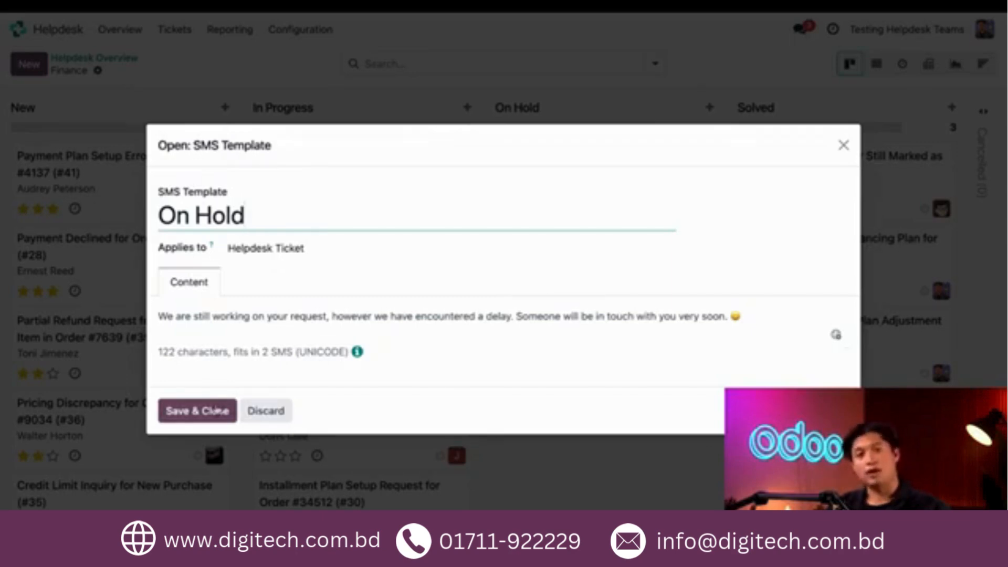
left_click(215, 411)
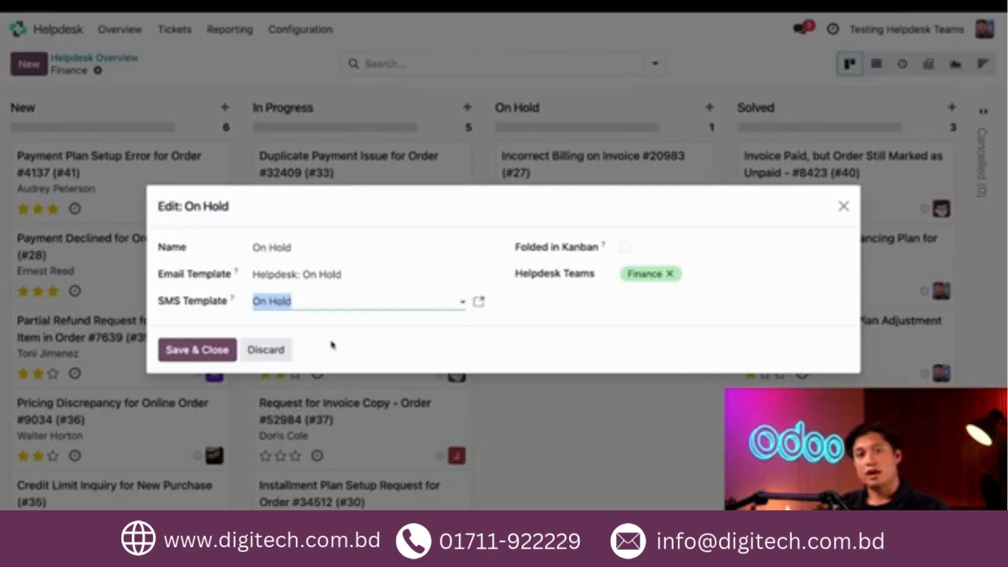
left_click(215, 351)
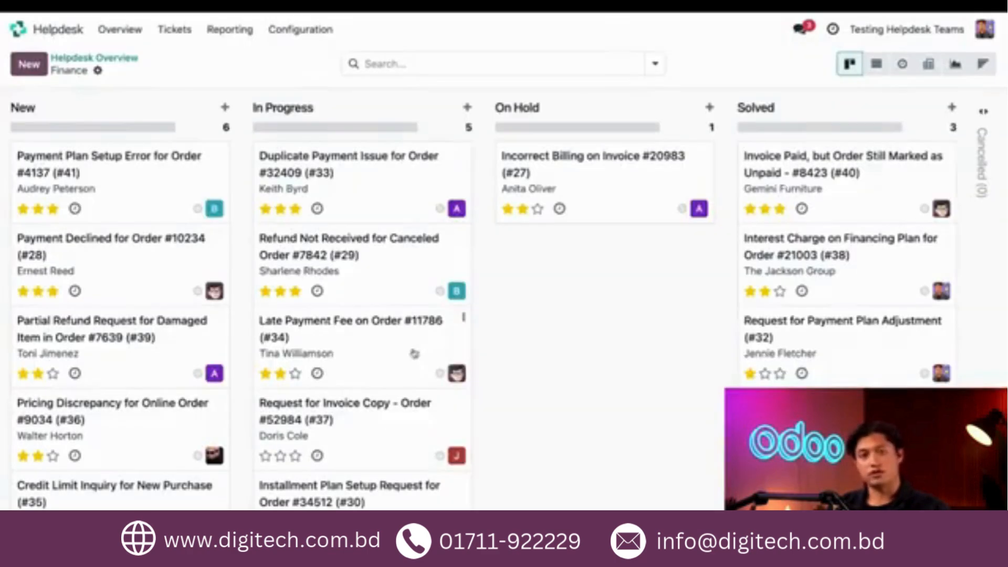